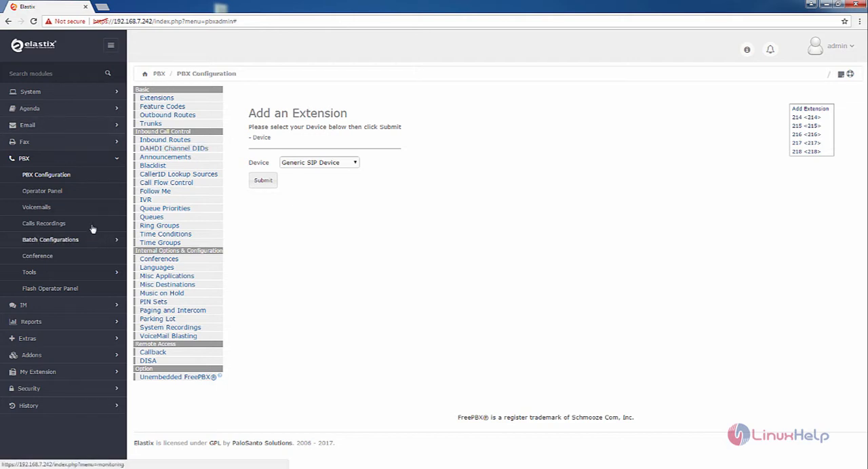
# Start adding a queue with queue number 250 and the queue name new.
pyautogui.click(198, 218)
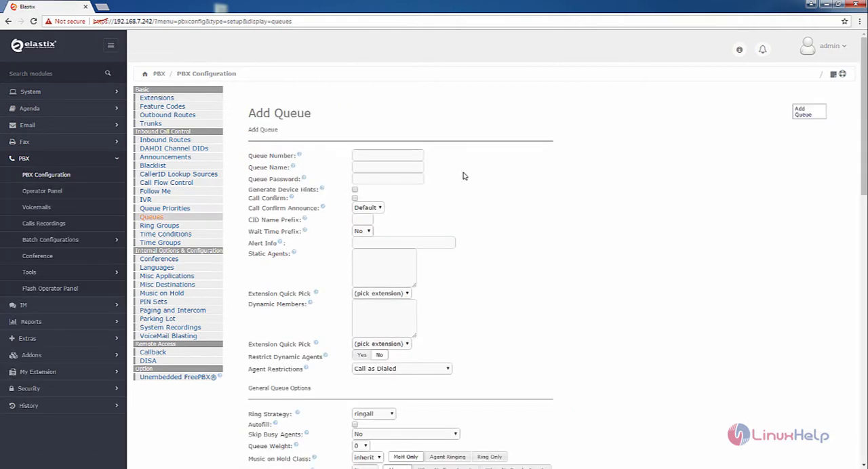
pyautogui.click(380, 154)
pyautogui.write('250')
pyautogui.click(373, 168)
pyautogui.write('Rew')
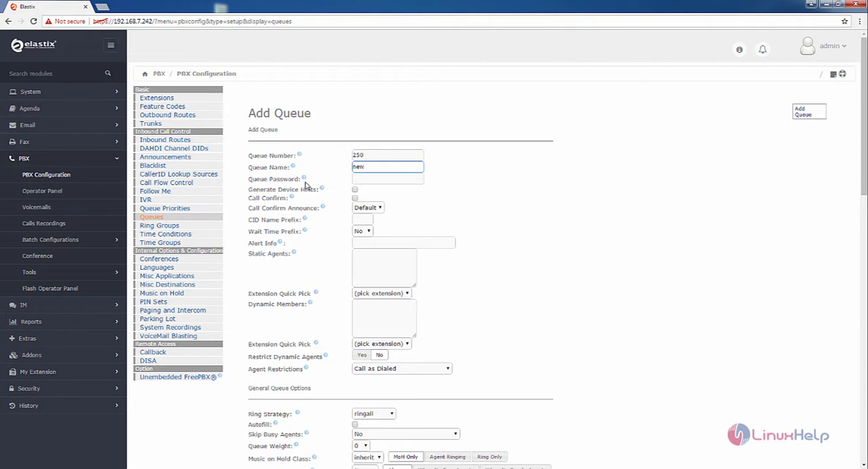
# Add extensions 215 and 216 as static agents of the new queue.
pyautogui.scroll(-1, 344, 196)
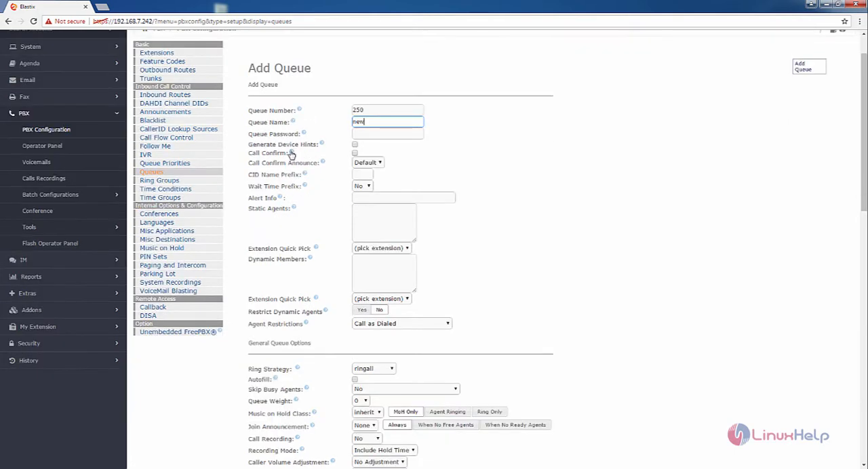
pyautogui.moveTo(292, 154)
pyautogui.scroll(-1, 320, 167)
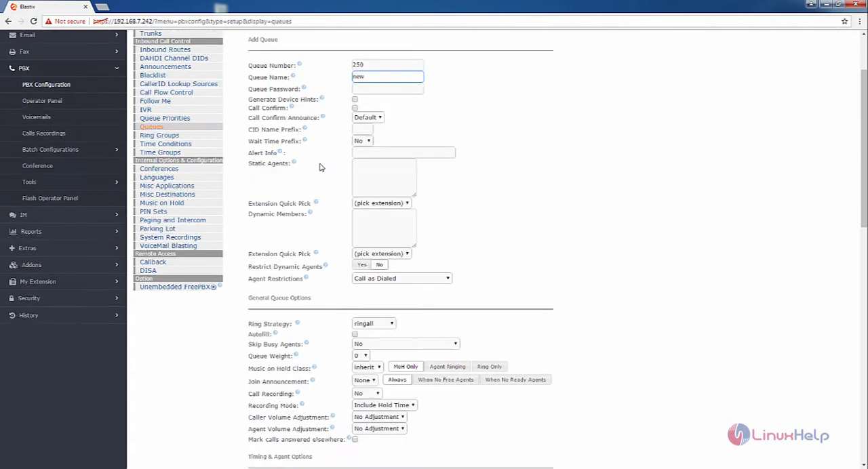
pyautogui.click(390, 173)
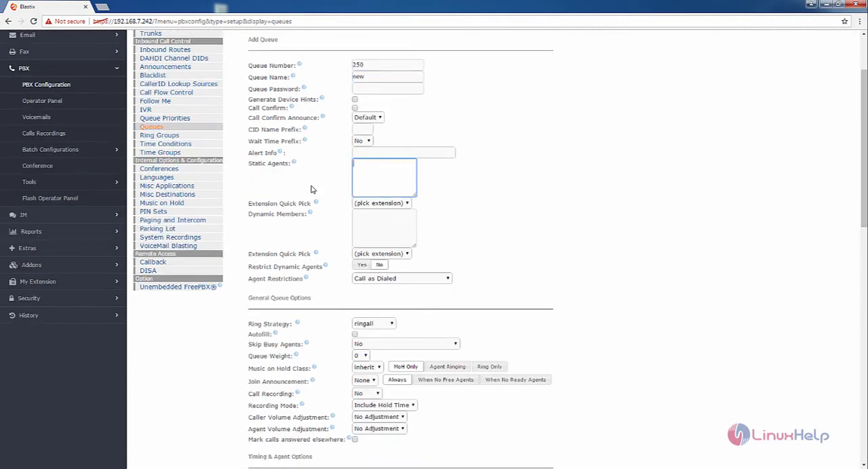
pyautogui.click(387, 205)
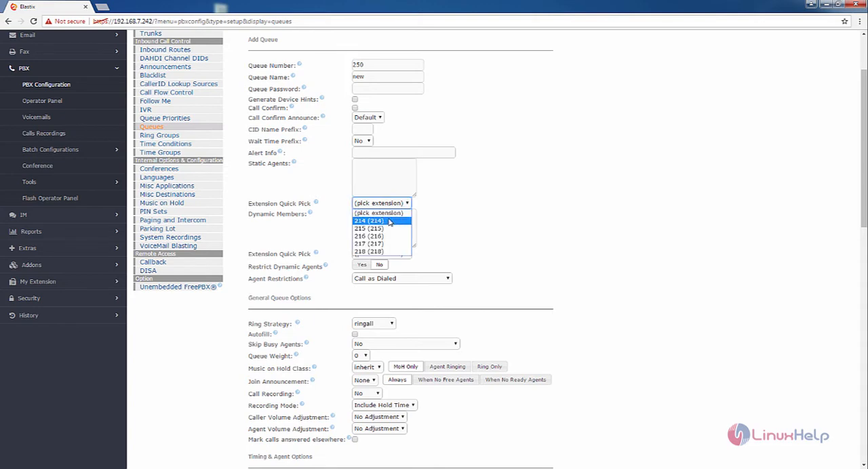
pyautogui.click(391, 232)
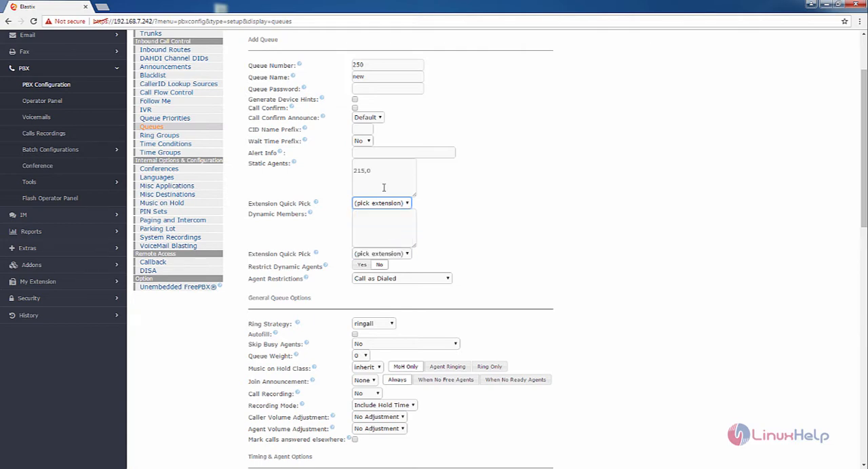
pyautogui.scroll(1, 384, 187)
pyautogui.click(381, 249)
pyautogui.click(387, 285)
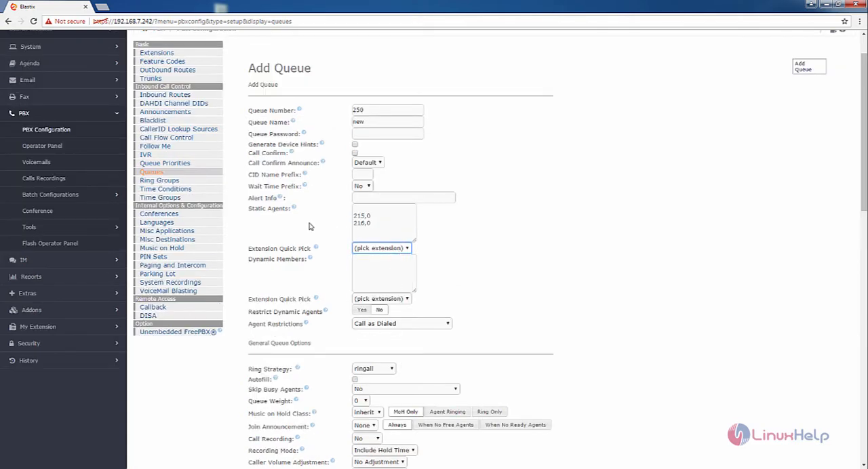
# Review the extension choices for dynamic members and the available ring strategies, keeping ringall.
pyautogui.scroll(-2, 328, 244)
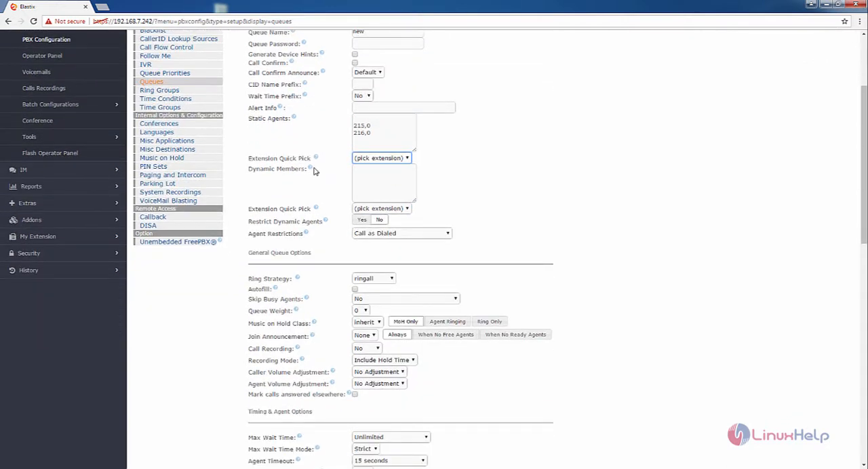
pyautogui.click(400, 210)
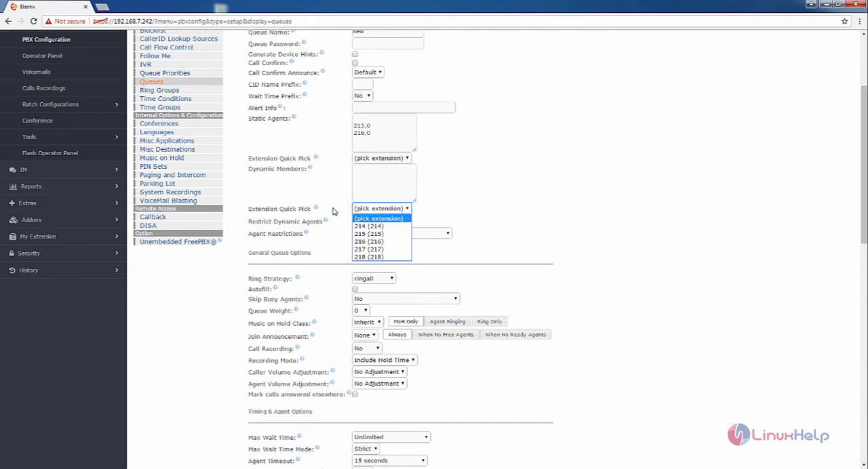
pyautogui.scroll(-1, 332, 190)
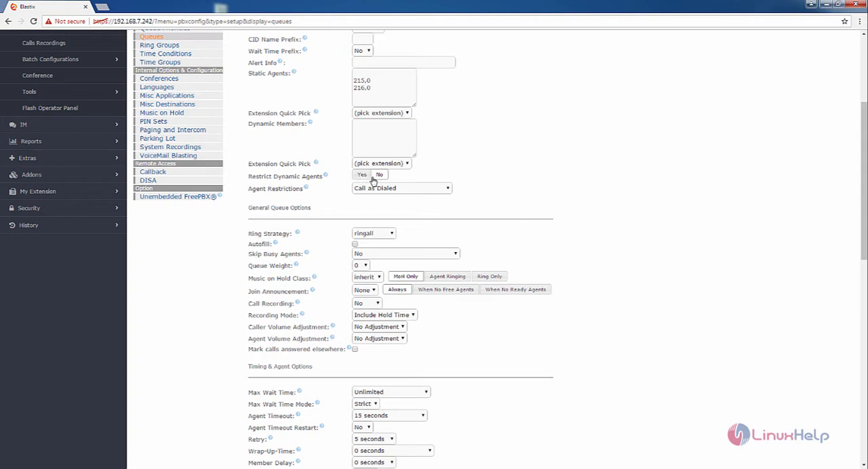
pyautogui.scroll(-2, 308, 144)
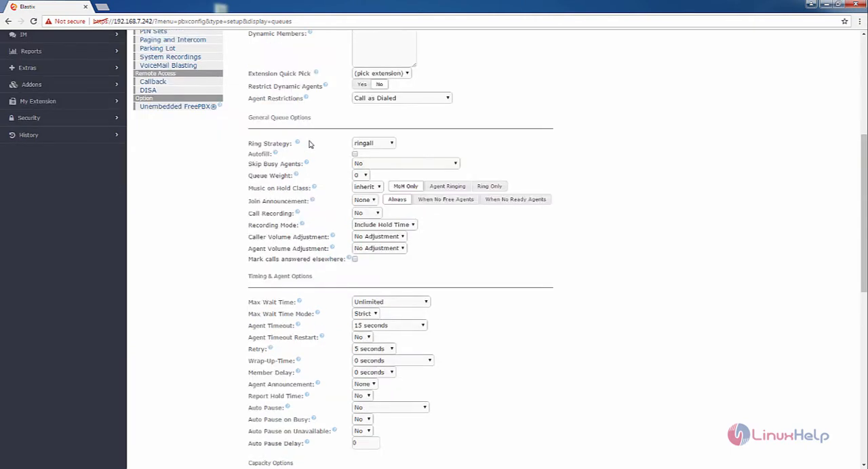
pyautogui.click(388, 145)
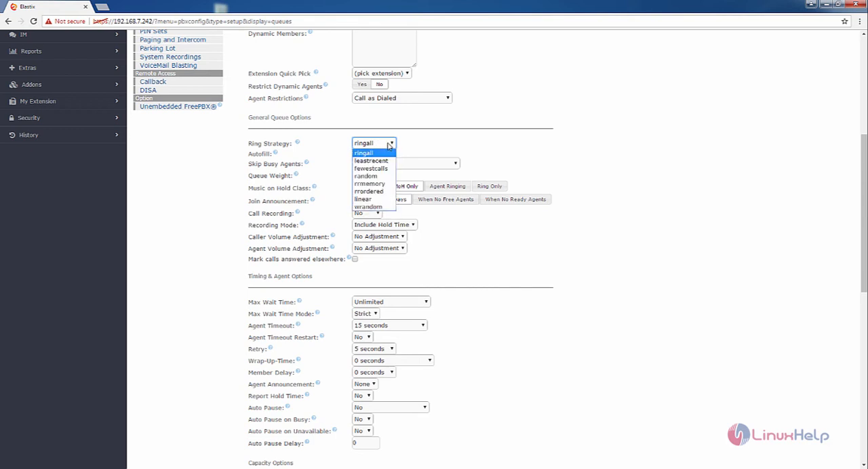
pyautogui.click(373, 146)
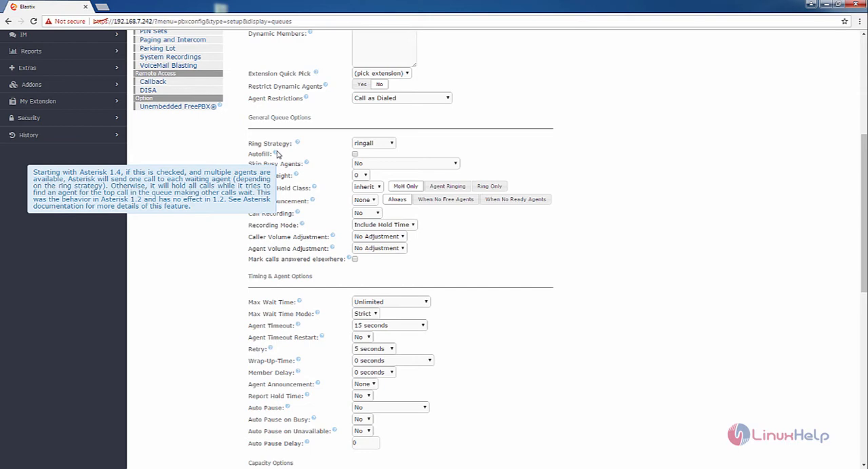
# Review the queue's remaining general, timing and agent, capacity, announcement and event options.
pyautogui.scroll(-1, 333, 124)
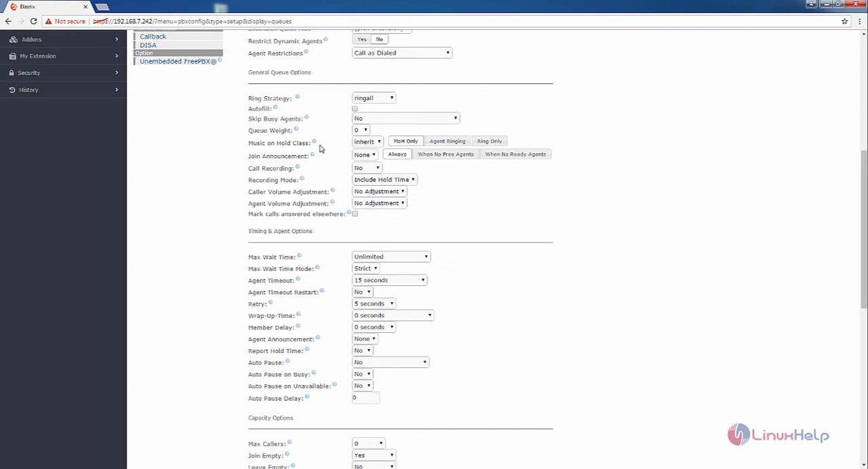
pyautogui.scroll(-1, 322, 147)
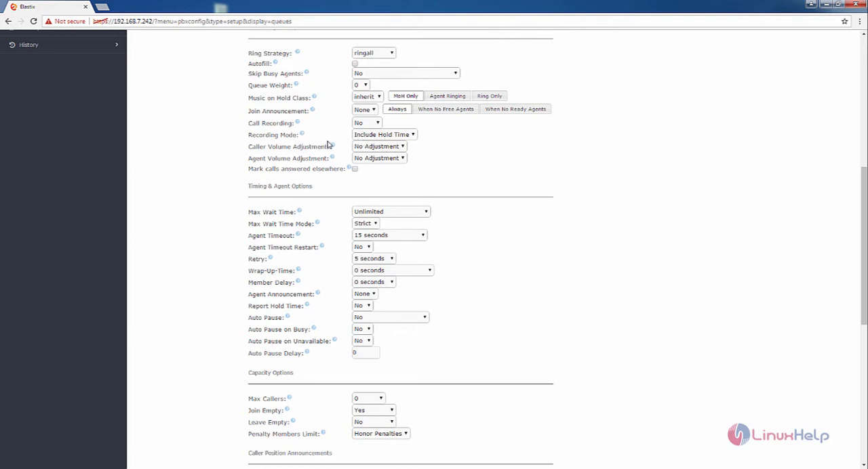
pyautogui.scroll(-2, 339, 156)
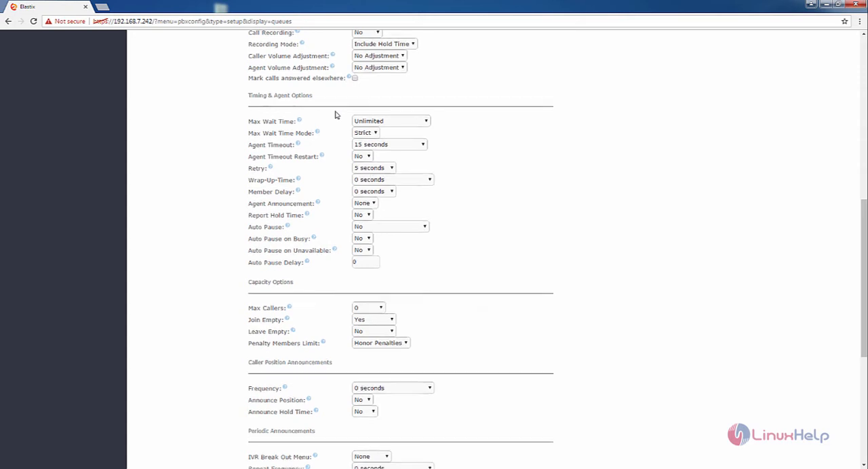
pyautogui.scroll(-1, 335, 115)
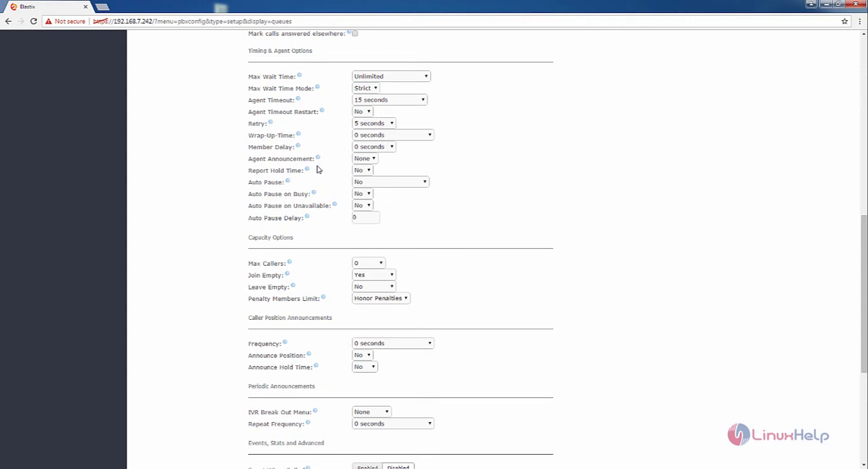
pyautogui.scroll(-1, 321, 170)
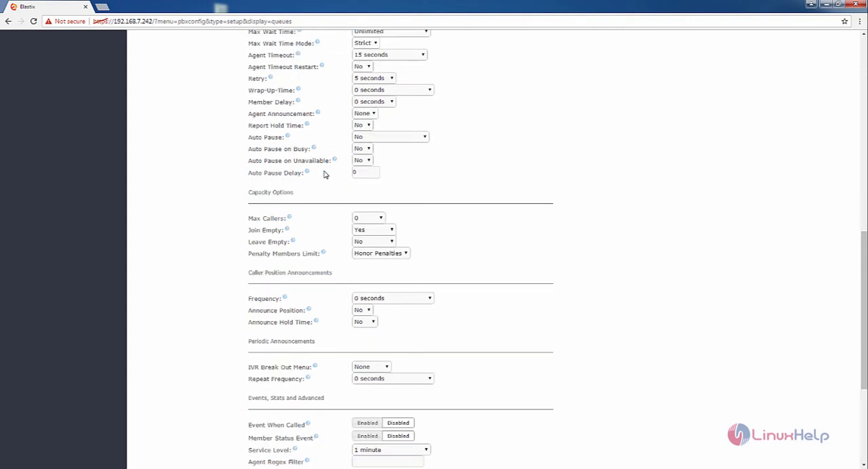
pyautogui.scroll(-1, 321, 187)
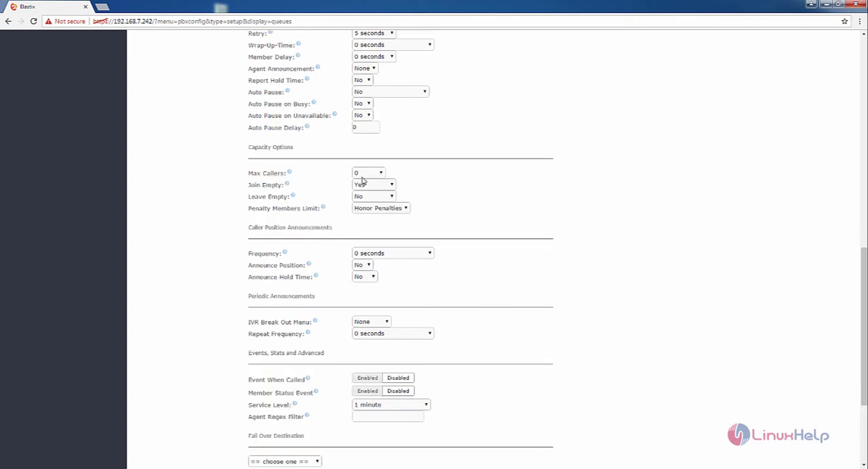
pyautogui.scroll(-3, 373, 178)
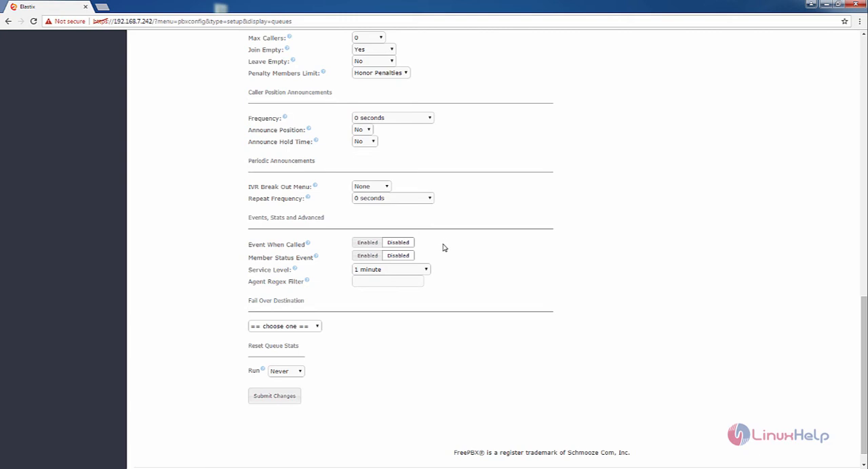
pyautogui.scroll(-1, 422, 266)
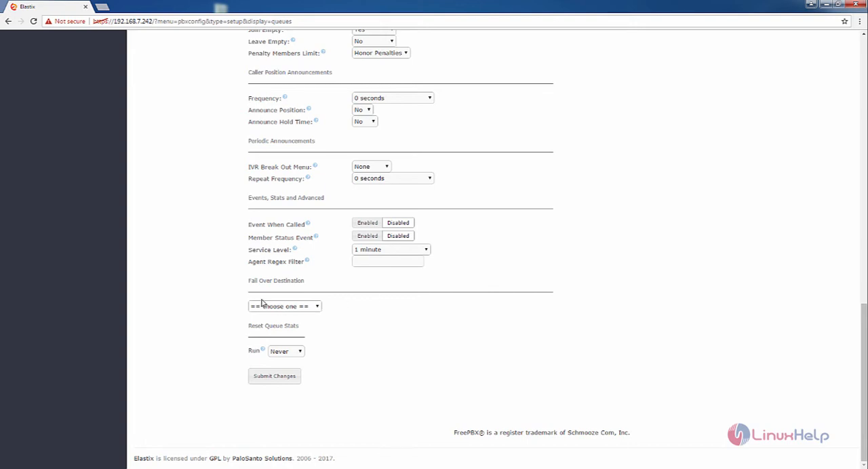
# Set the queue's fail over destination to extension 217, and submit and apply the queue configuration.
pyautogui.click(318, 308)
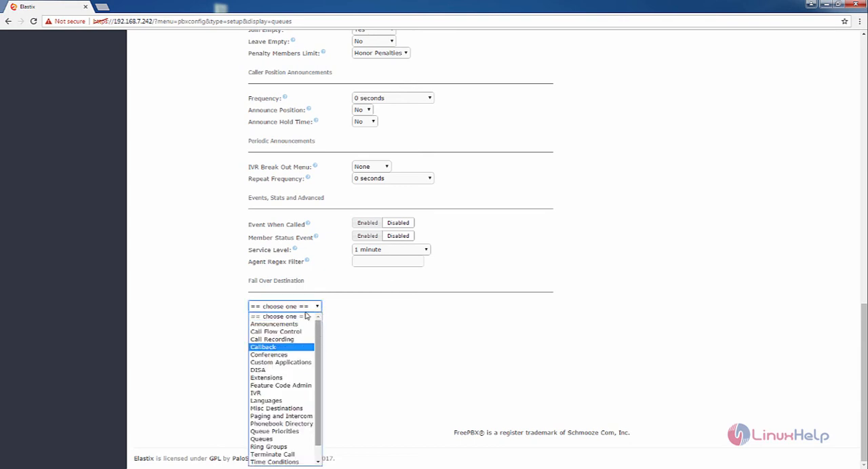
pyautogui.click(304, 377)
pyautogui.click(369, 307)
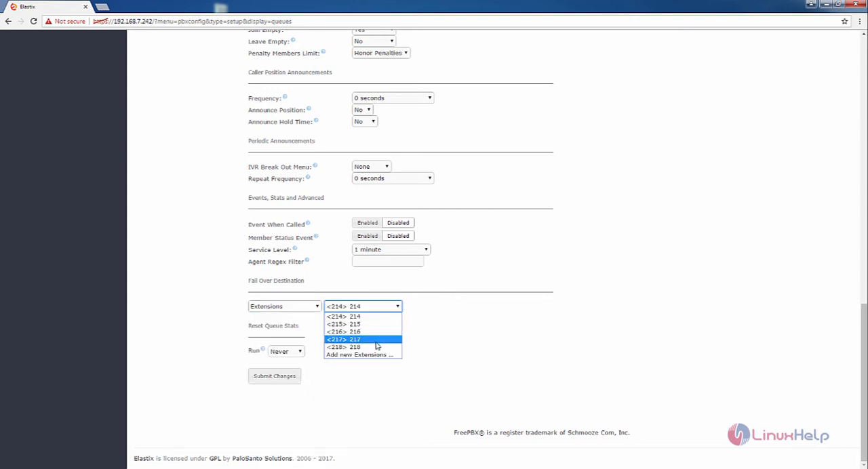
pyautogui.click(377, 340)
pyautogui.click(373, 352)
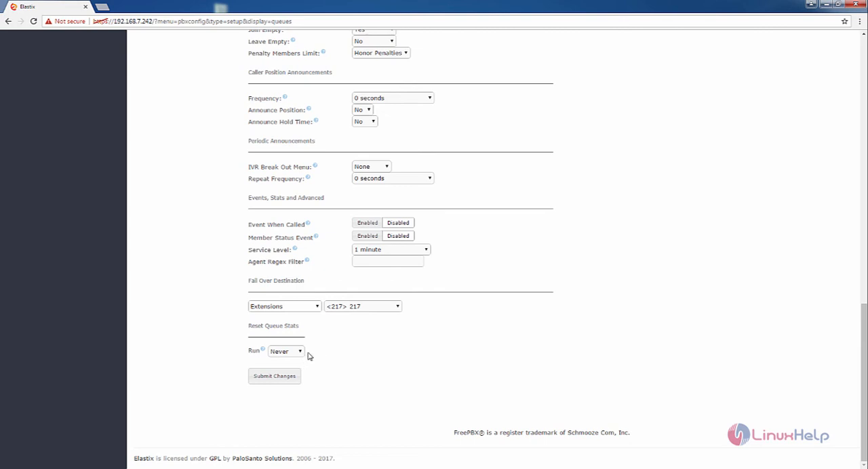
pyautogui.click(289, 388)
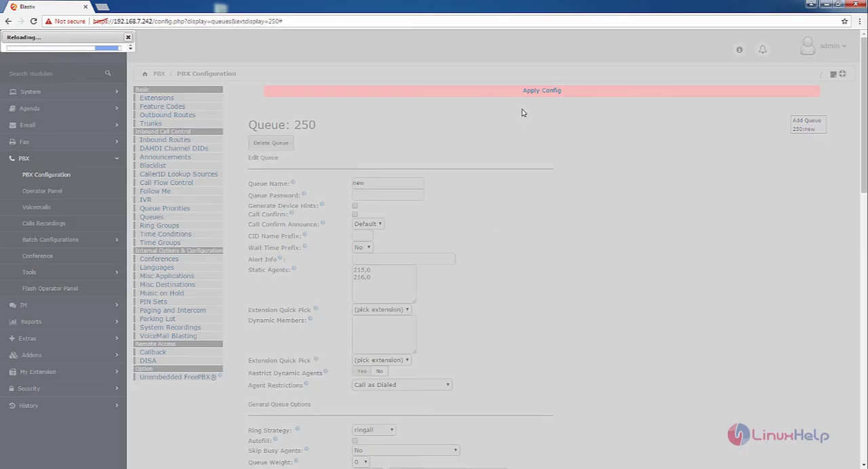
pyautogui.click(635, 90)
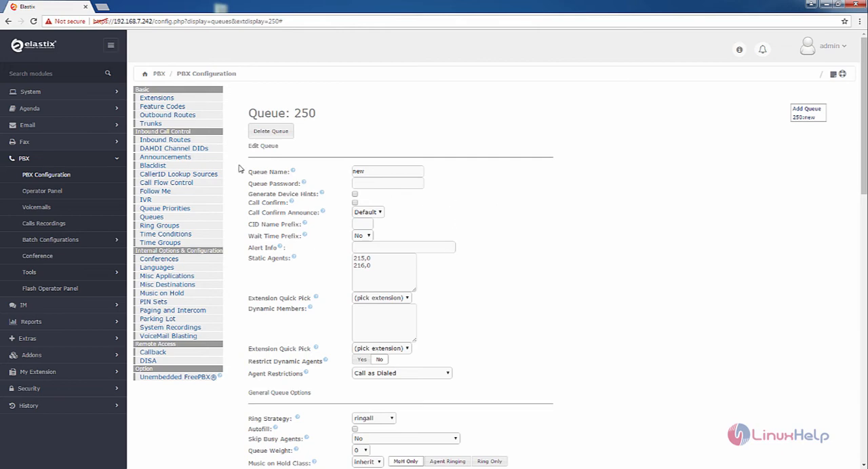
# Open extension 214 and set its No Answer destination to Queues, new <250>.
pyautogui.click(201, 100)
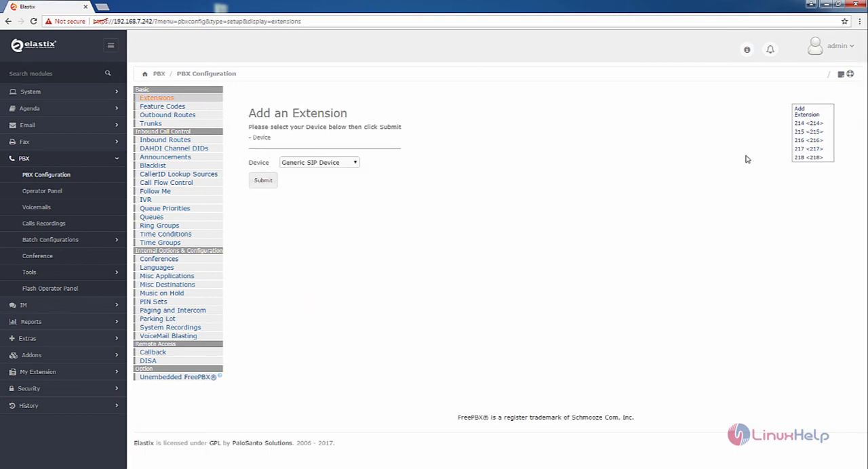
pyautogui.click(814, 129)
pyautogui.scroll(-6, 505, 348)
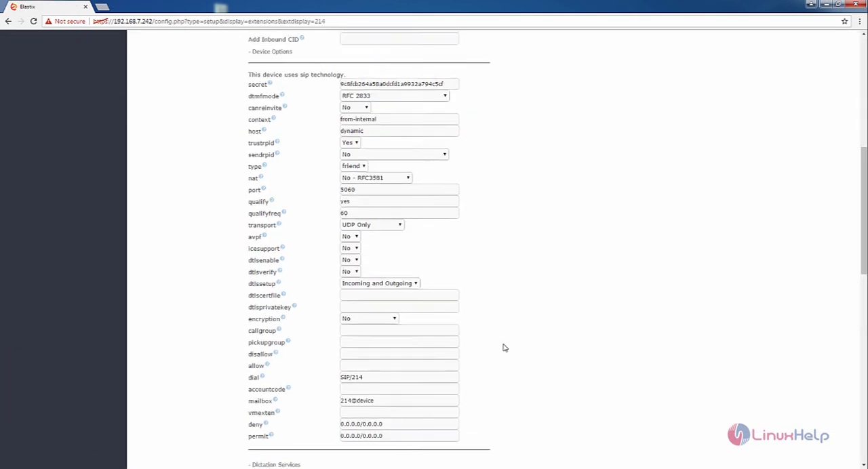
pyautogui.scroll(4, 505, 348)
pyautogui.scroll(2, 503, 344)
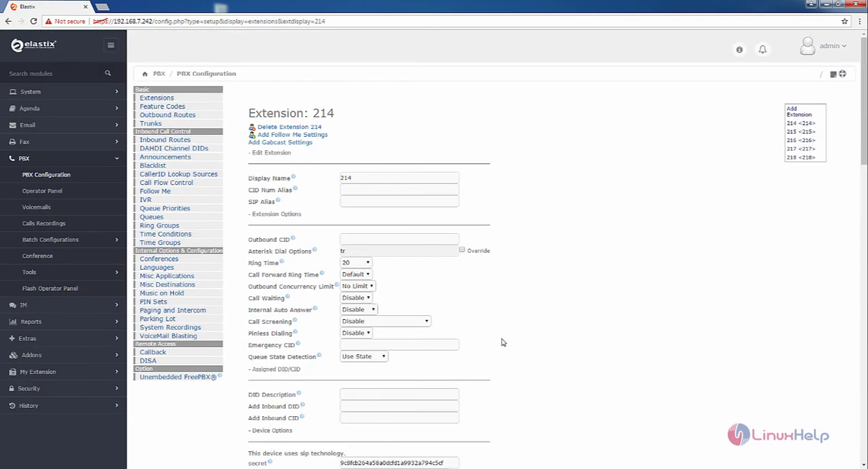
pyautogui.scroll(-15, 502, 342)
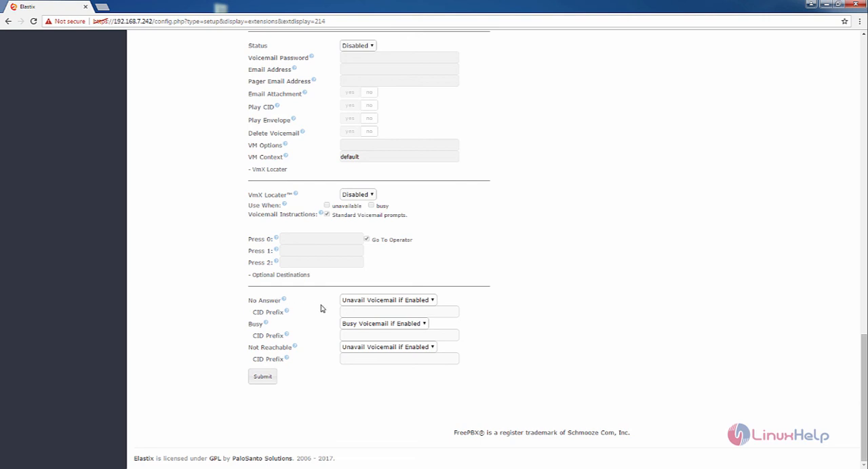
pyautogui.click(432, 301)
pyautogui.scroll(-2, 390, 380)
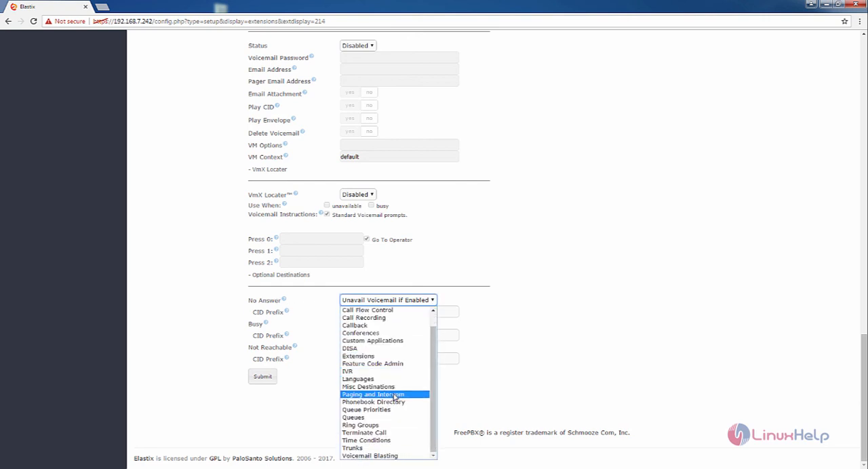
pyautogui.click(366, 418)
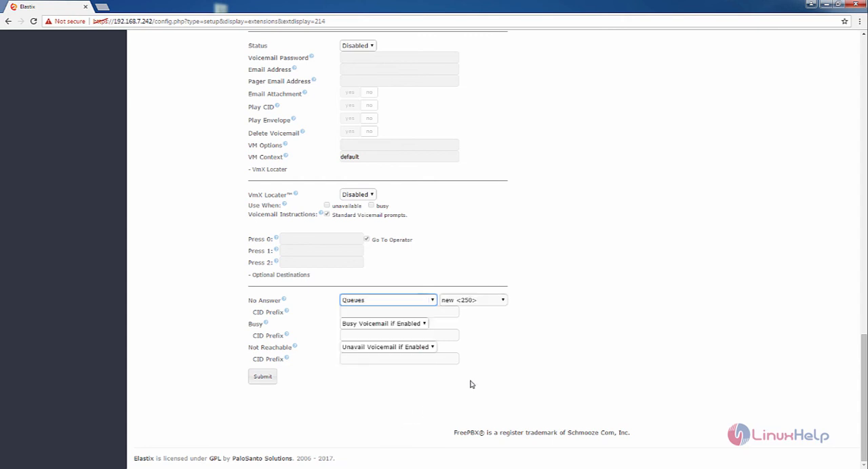
pyautogui.click(492, 301)
pyautogui.click(479, 310)
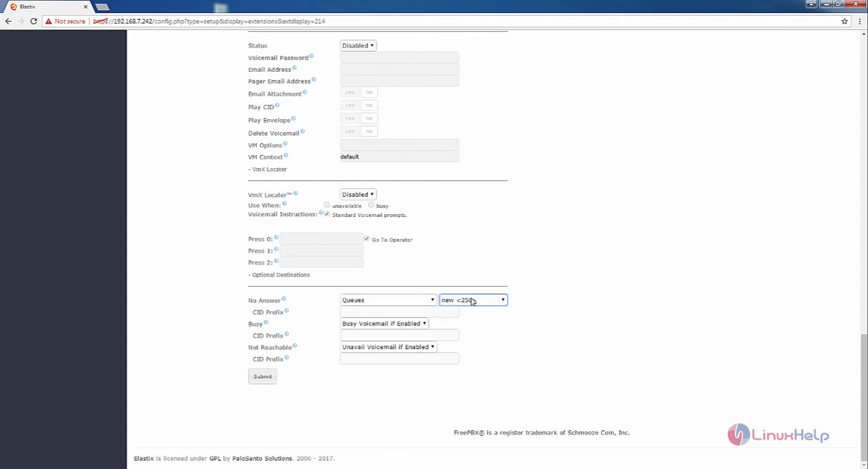
# Submit the changes to extension 214 and apply the configuration.
pyautogui.click(268, 382)
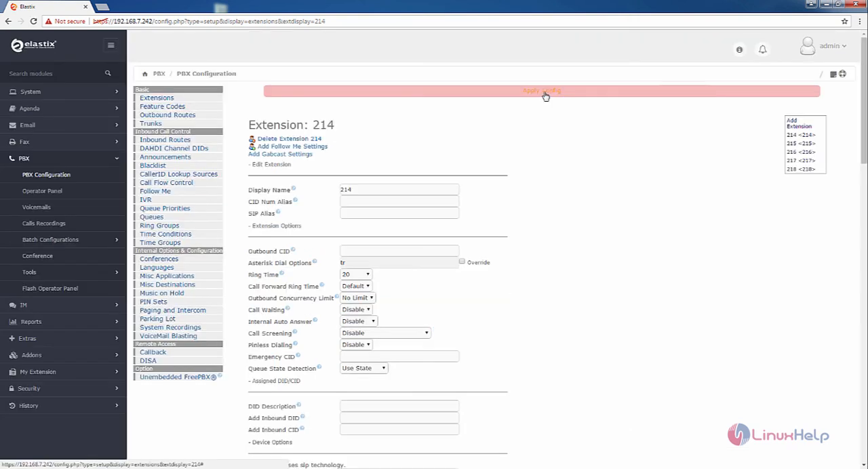
pyautogui.click(545, 96)
pyautogui.scroll(-15, 556, 365)
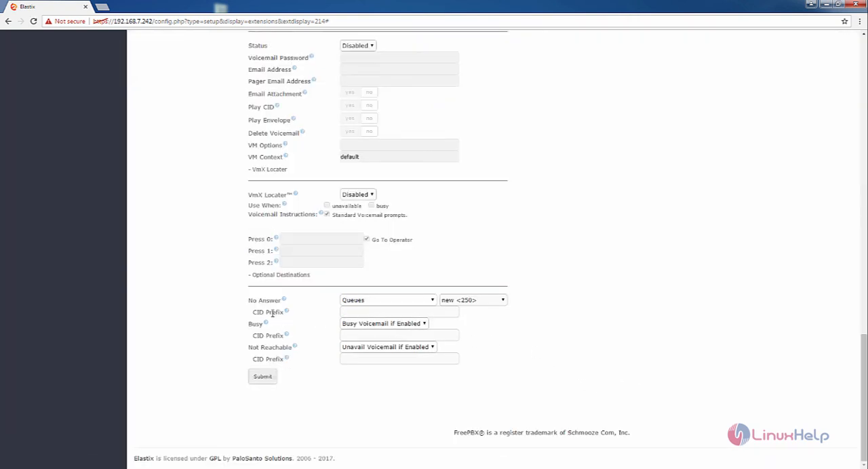